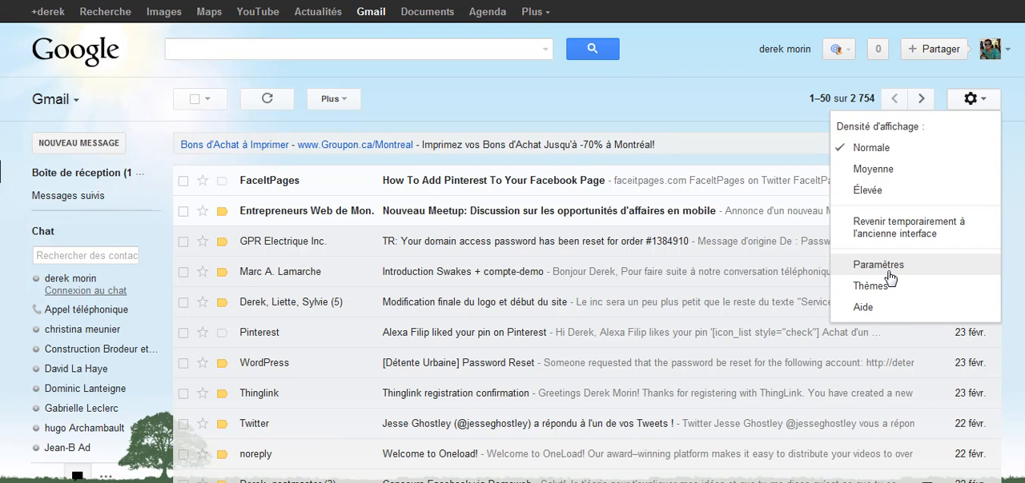
Open the form for adding a POP3 mail account in the accounts and import settings.
{"action": "left_click", "coordinate": [888, 270]}
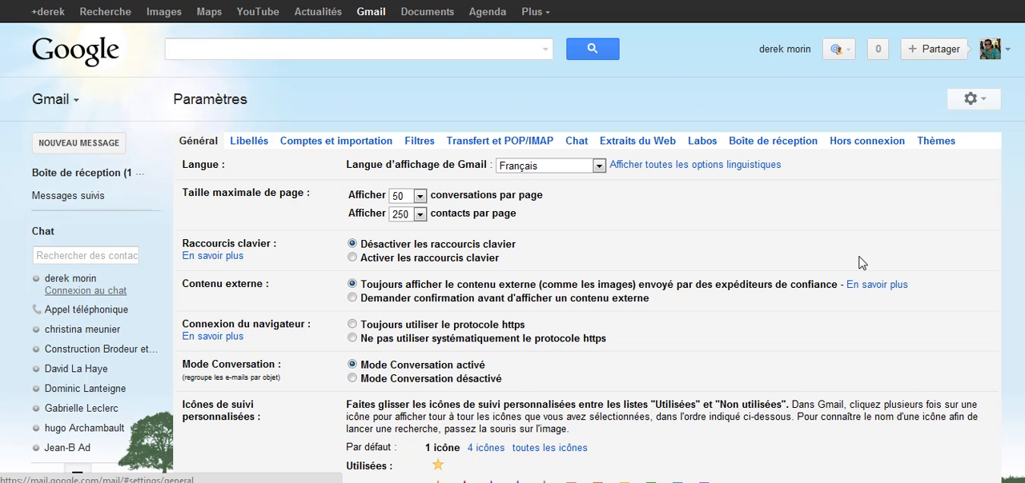
{"action": "left_click", "coordinate": [368, 142]}
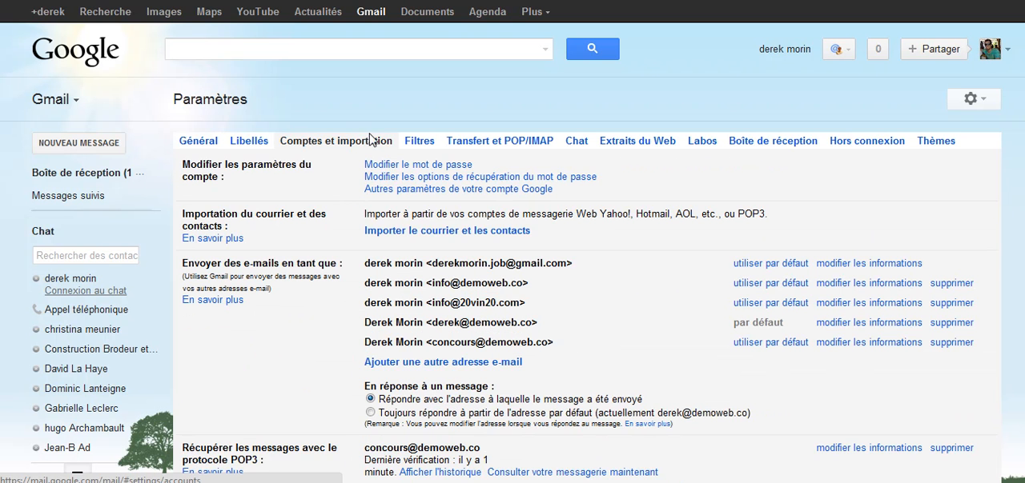
{"action": "scroll", "coordinate": [389, 240], "scroll_direction": "down", "scroll_amount": 3}
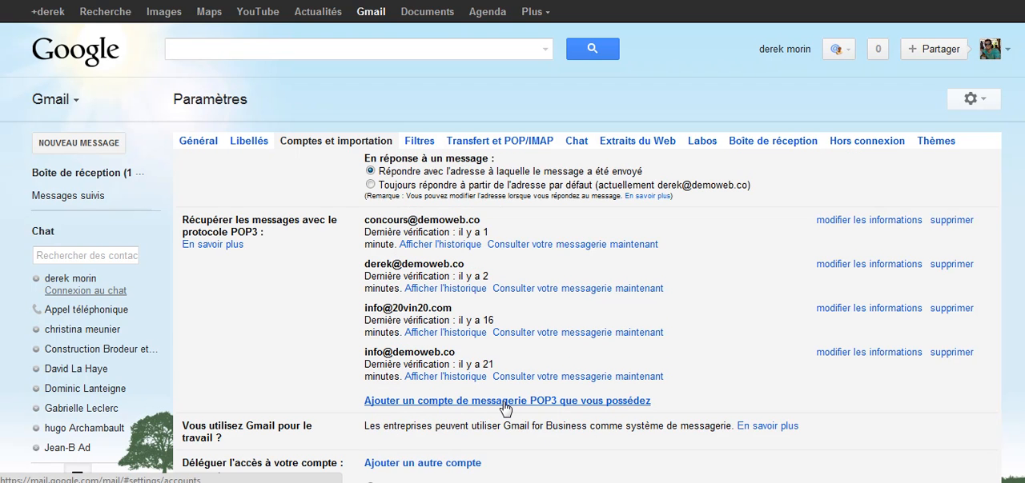
{"action": "left_click", "coordinate": [503, 402]}
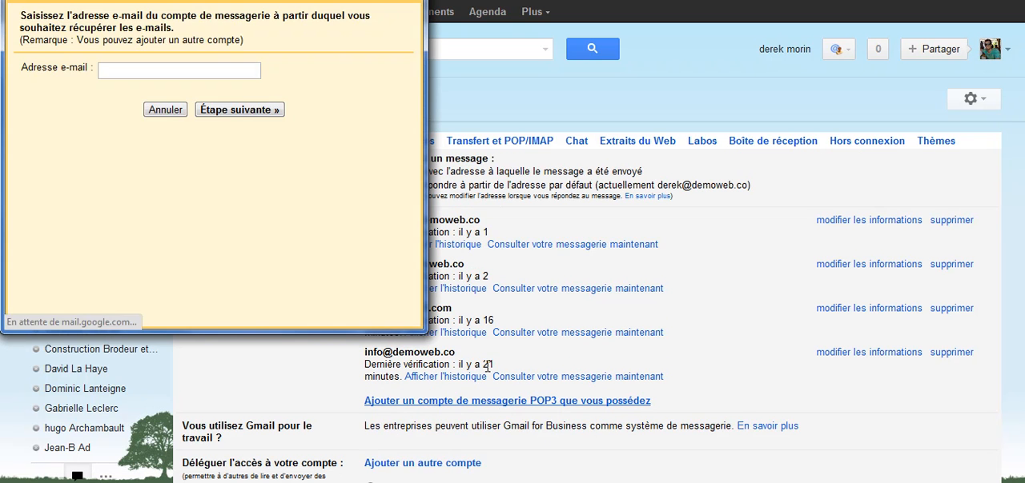
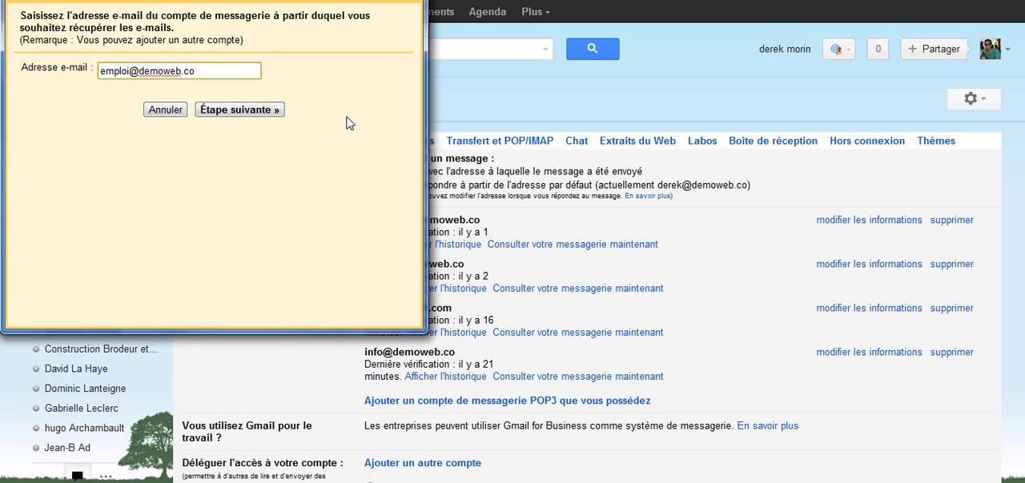
Enter the e-mail address of the mailbox to retrieve mail from and proceed to its server settings.
{"action": "left_click", "coordinate": [257, 114]}
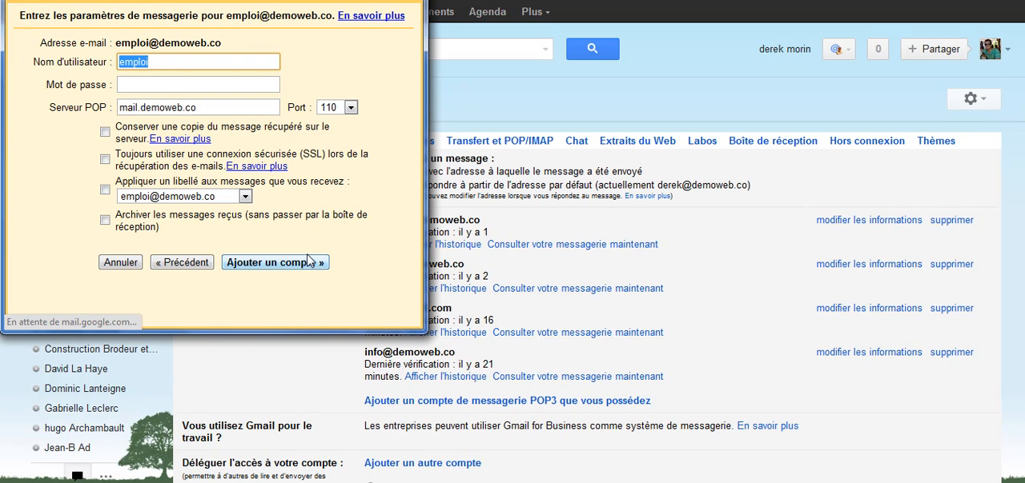
Append a plus sign and "demoweb" to the mailbox's username, with the account form moved fully into view.
{"action": "left_click", "coordinate": [197, 63]}
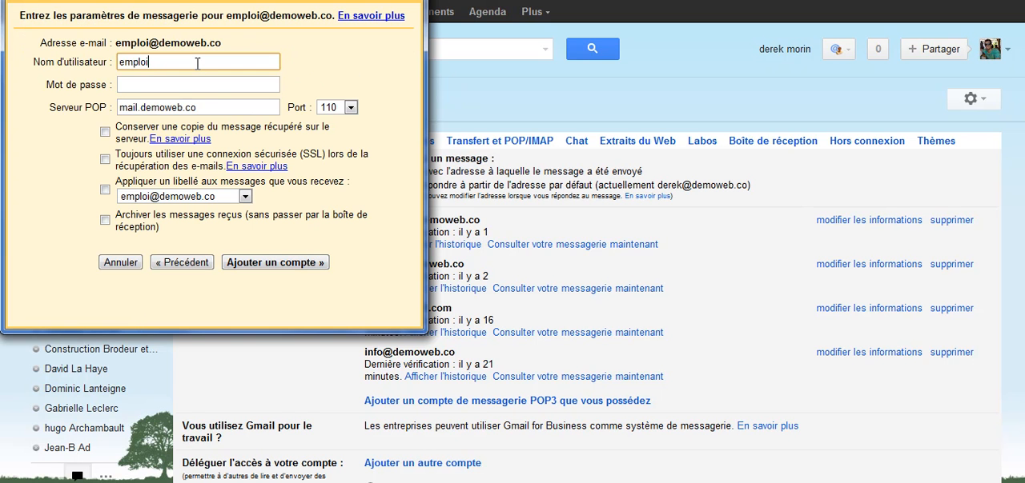
{"action": "left_click_drag", "start_coordinate": [251, 0], "coordinate": [385, 99]}
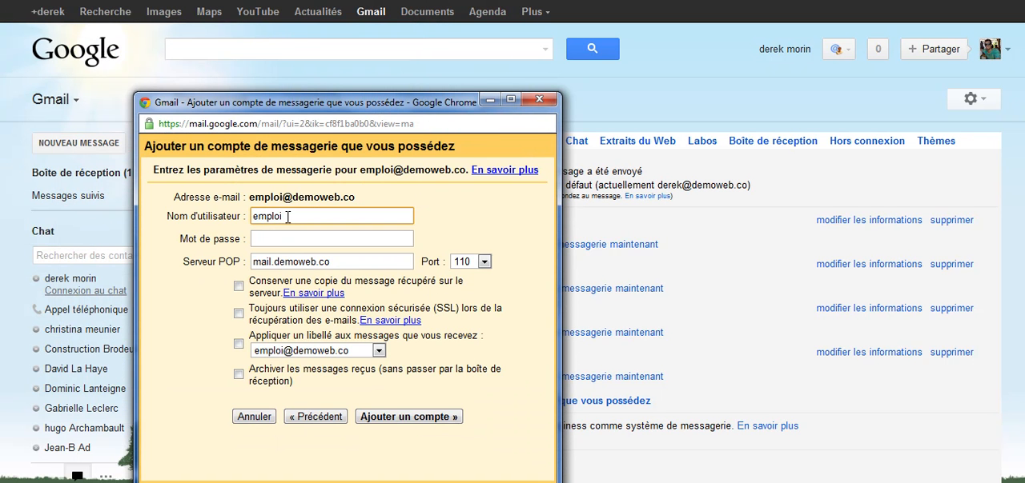
{"action": "type", "text": "+demo"}
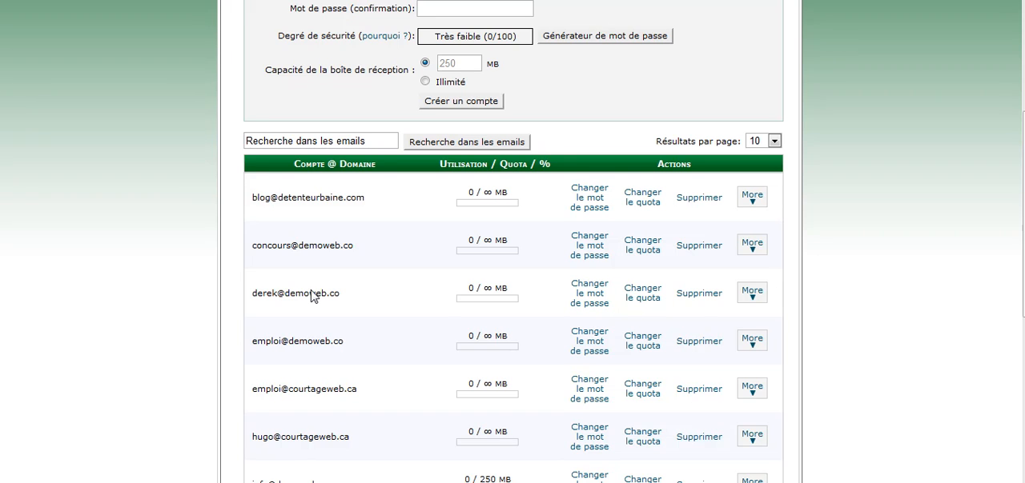
Look up the mail server username in the hosting panel's mail client configuration for the same mailbox.
{"action": "scroll", "coordinate": [311, 296], "scroll_direction": "down", "scroll_amount": 1}
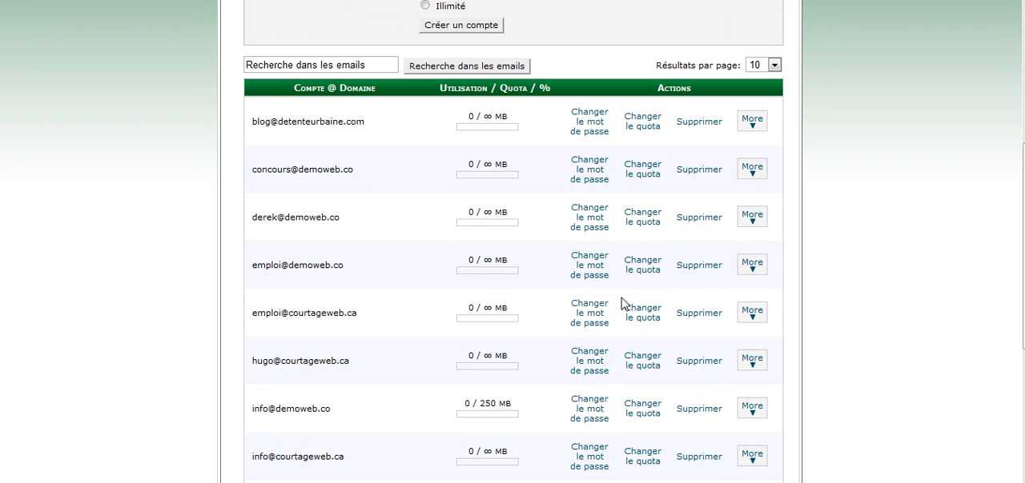
{"action": "left_click", "coordinate": [755, 272]}
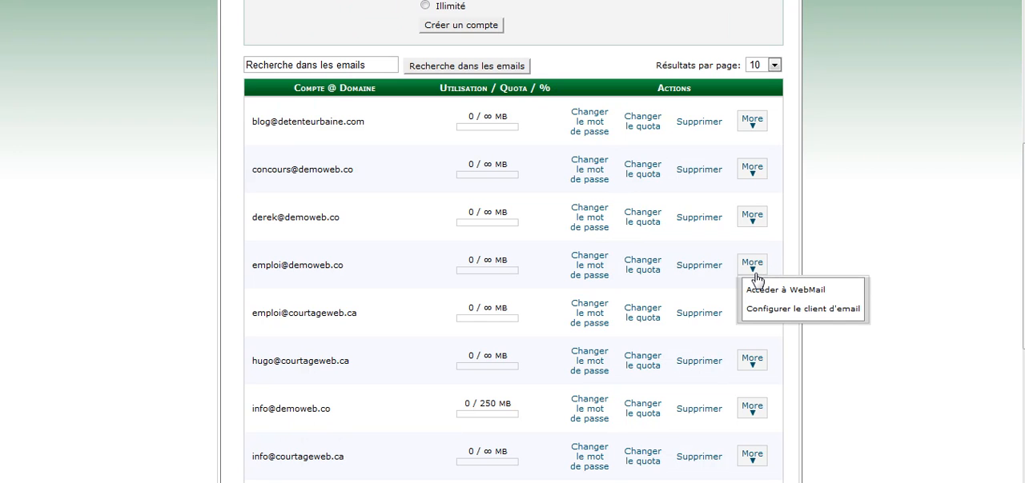
{"action": "left_click", "coordinate": [785, 309]}
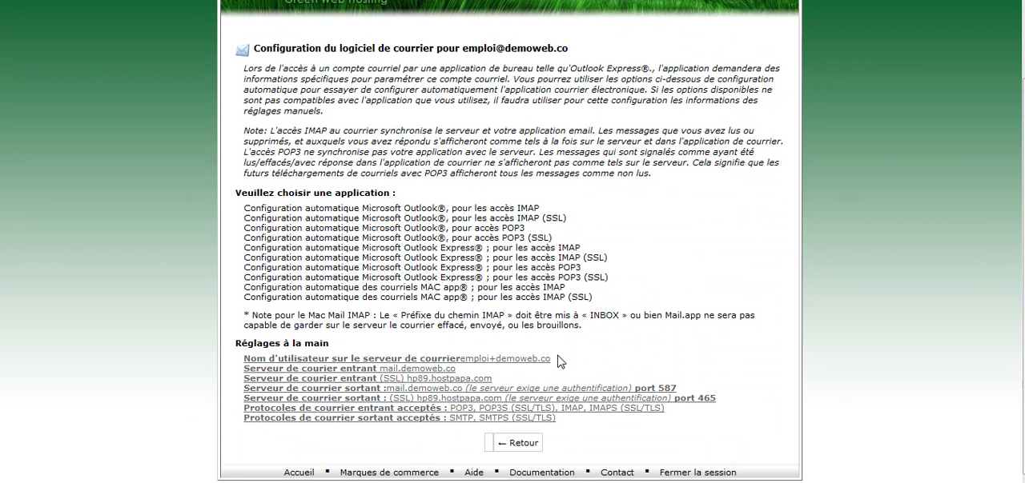
{"action": "left_click_drag", "start_coordinate": [575, 362], "coordinate": [443, 364]}
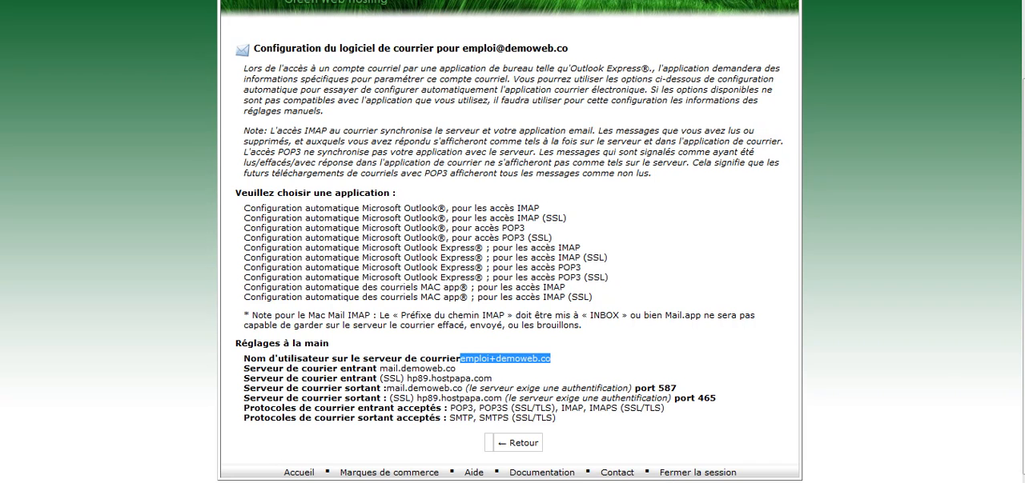
{"action": "key", "text": "ctrl+Tab"}
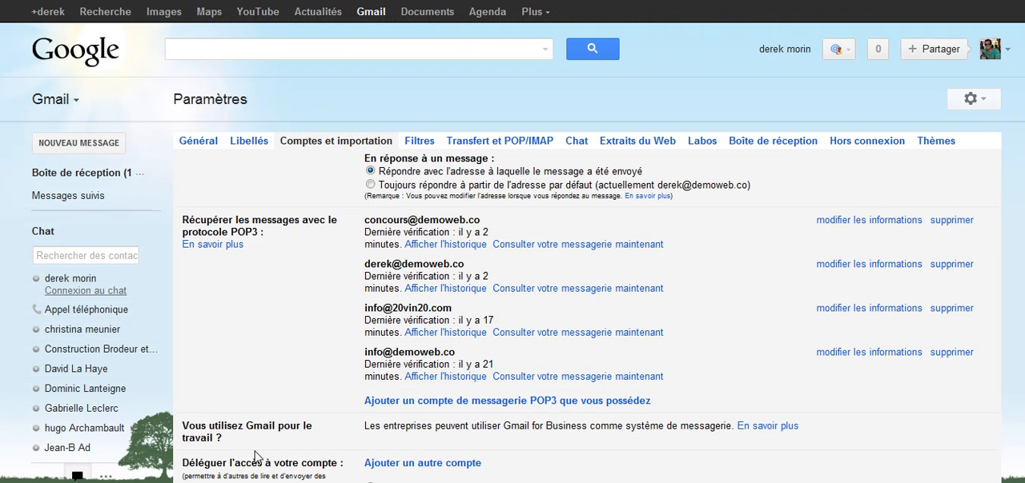
Complete the username with ".co" in the POP3 account form and enter the mailbox's password.
{"action": "mouse_move", "coordinate": [419, 419]}
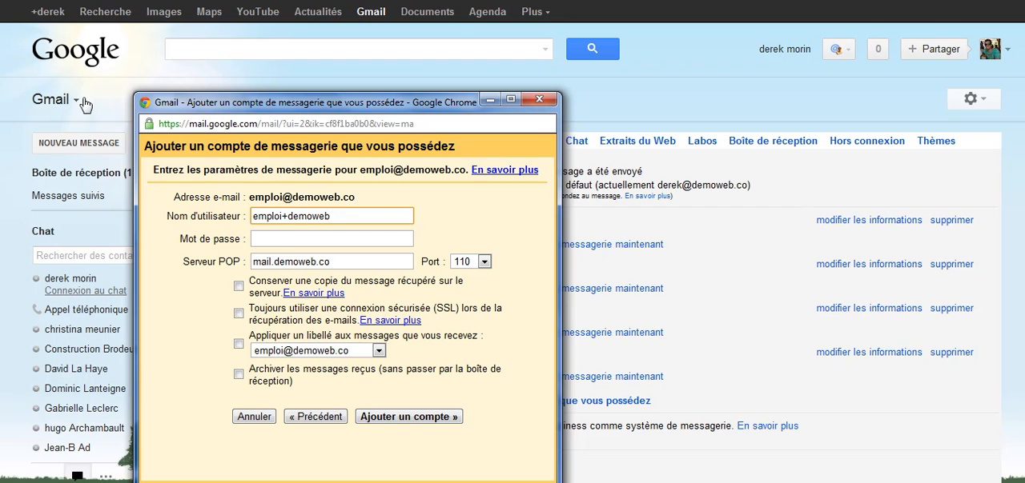
{"action": "left_click", "coordinate": [313, 240]}
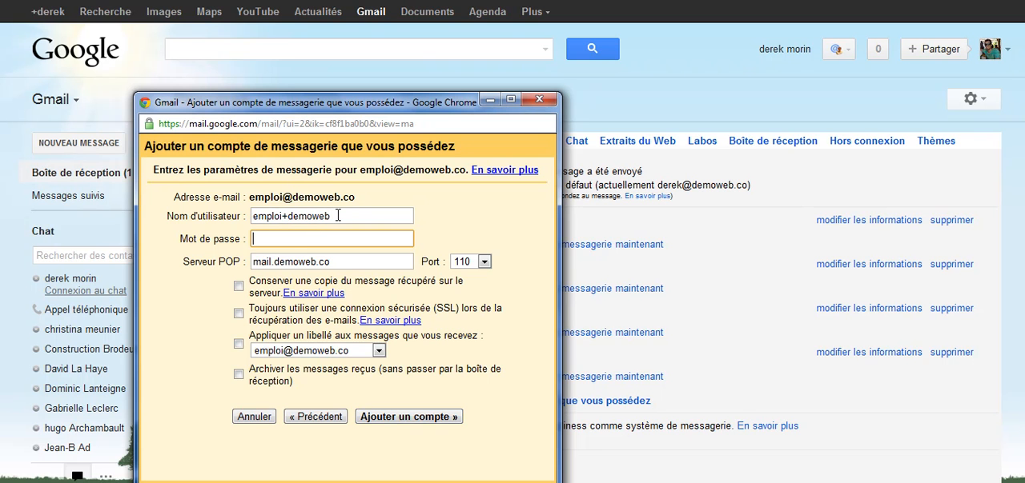
{"action": "type", "text": "••••••••"}
Enable labelling incoming messages with the mailbox's address and add the POP3 account.
{"action": "left_click", "coordinate": [238, 345]}
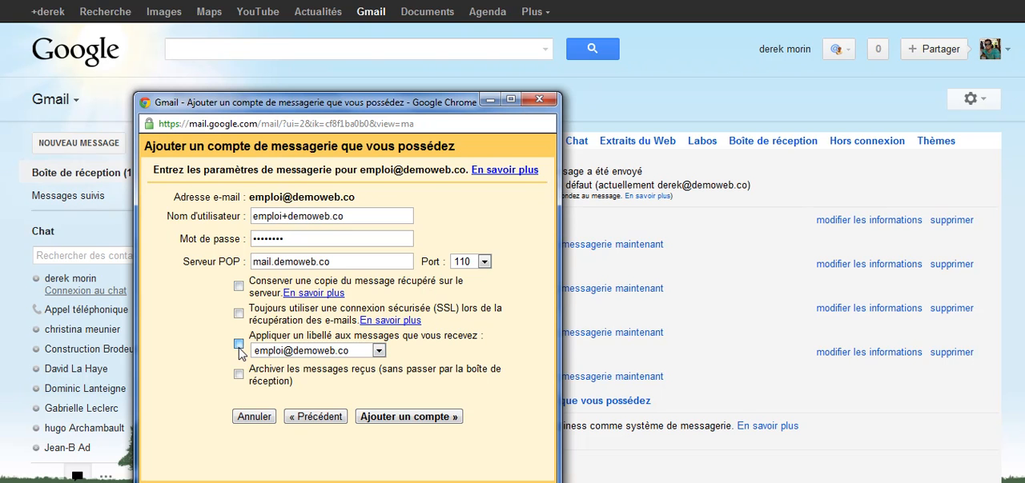
{"action": "left_click", "coordinate": [239, 347]}
{"action": "left_click", "coordinate": [239, 346]}
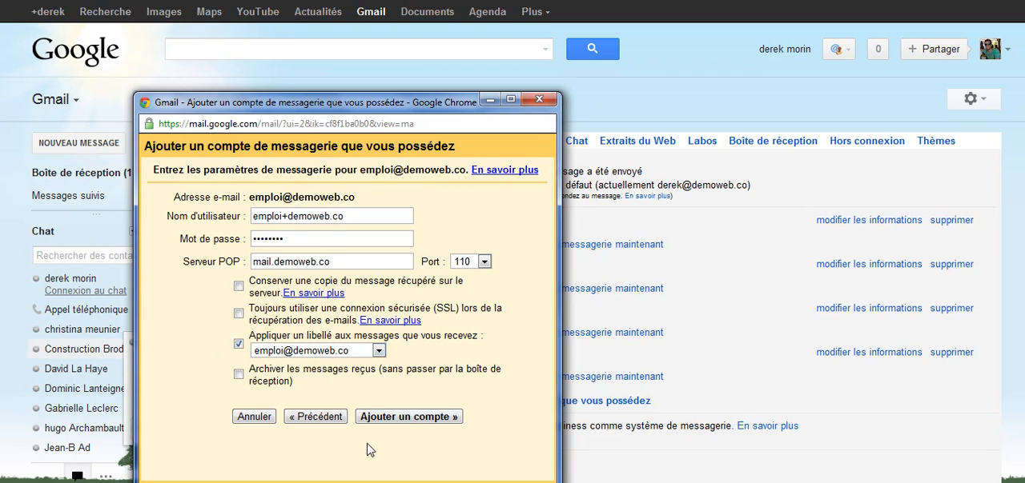
{"action": "left_click", "coordinate": [406, 418]}
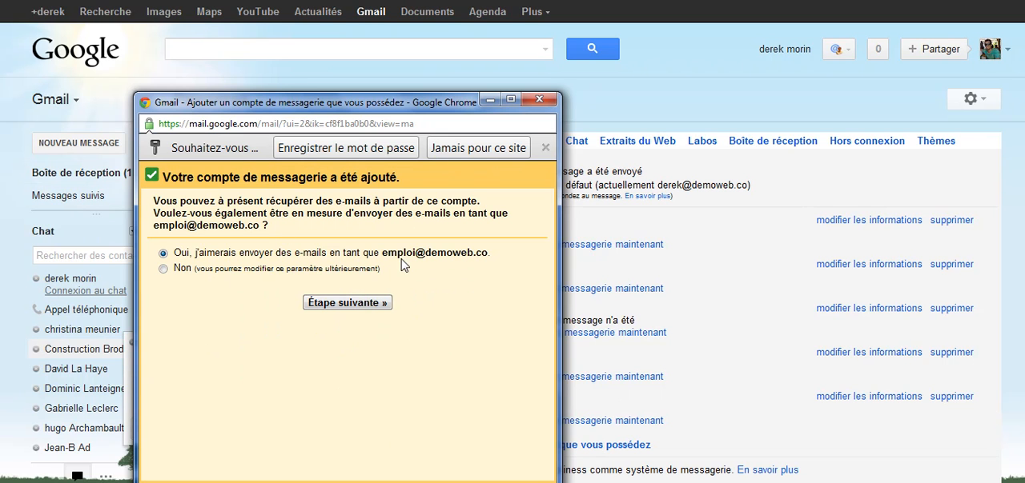
Set up sending as the new address as an alias through Gmail, keeping the sender name, and send the verification e-mail.
{"action": "left_click", "coordinate": [372, 305]}
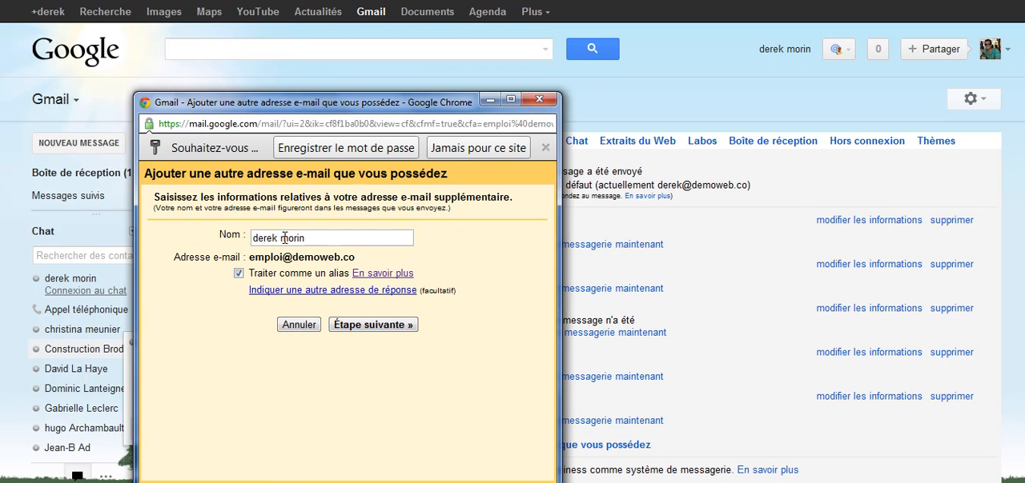
{"action": "left_click", "coordinate": [287, 238]}
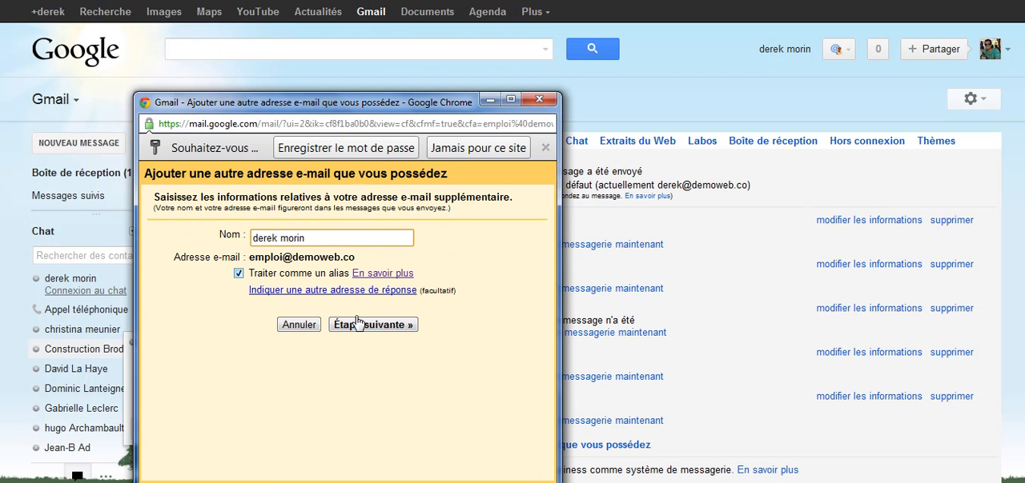
{"action": "left_click", "coordinate": [401, 327]}
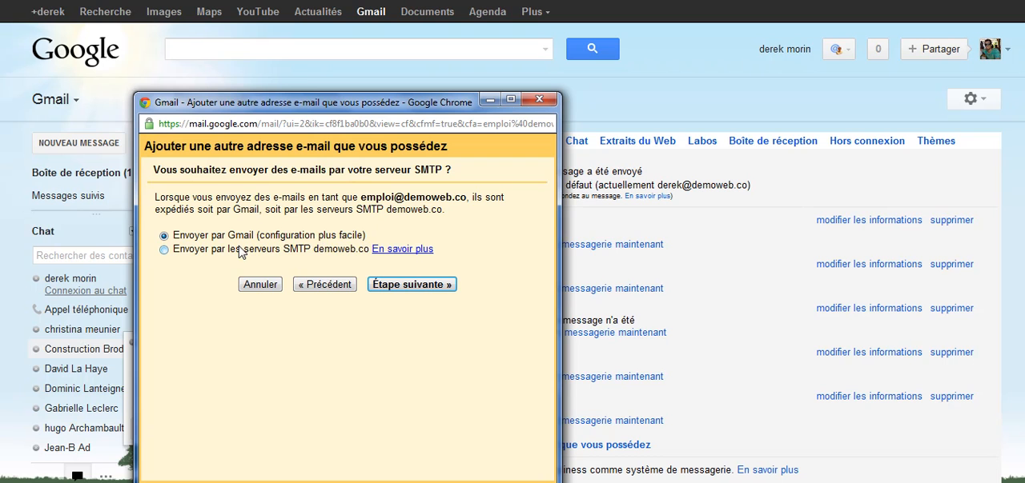
{"action": "left_click", "coordinate": [399, 286]}
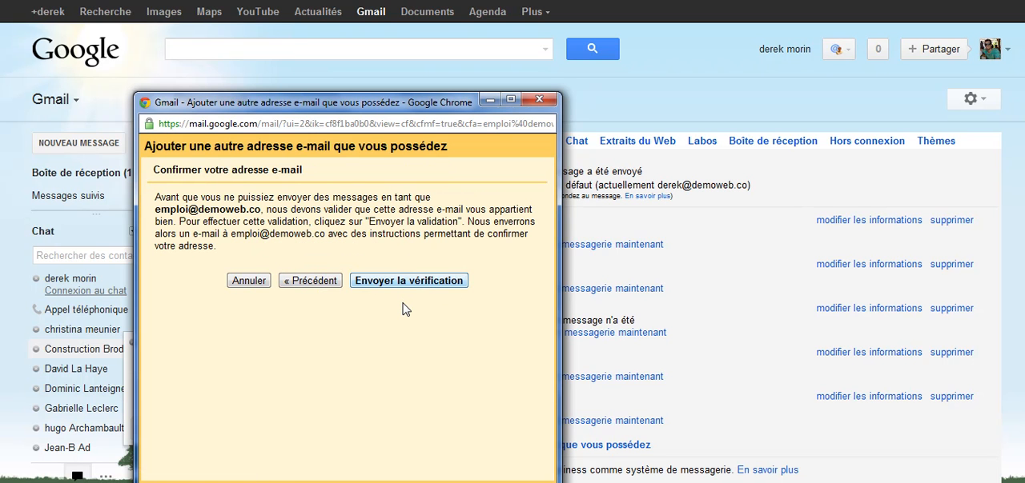
{"action": "left_click", "coordinate": [408, 284]}
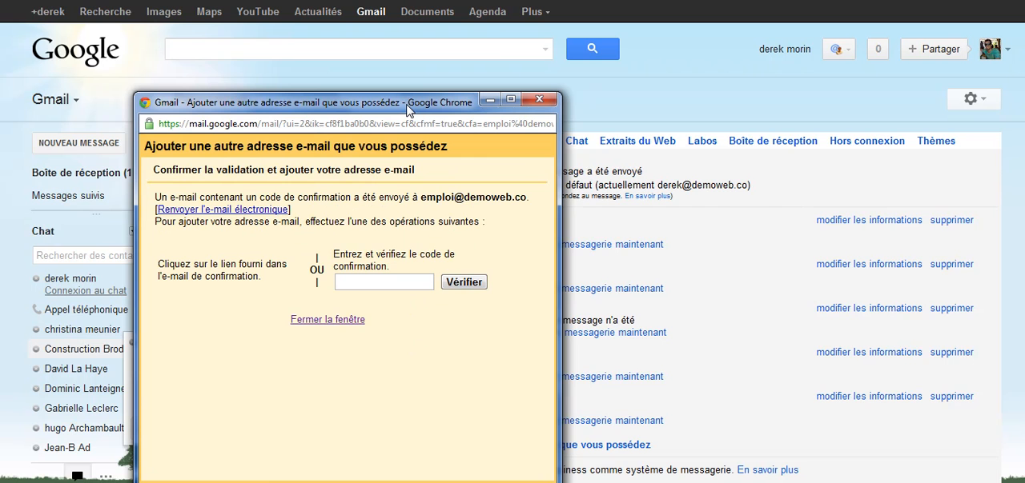
Check the newly added POP3 mailbox for messages immediately.
{"action": "left_click", "coordinate": [742, 289]}
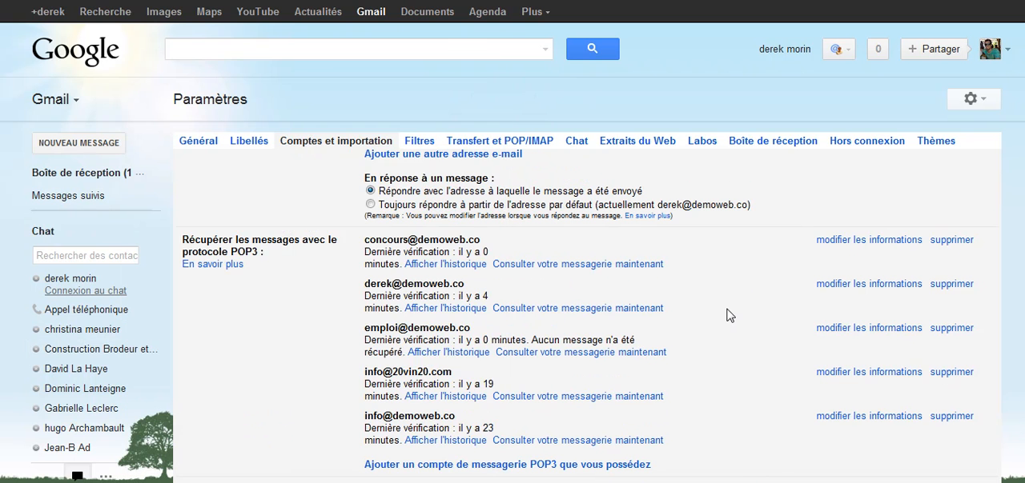
{"action": "scroll", "coordinate": [726, 308], "scroll_direction": "down", "scroll_amount": 1}
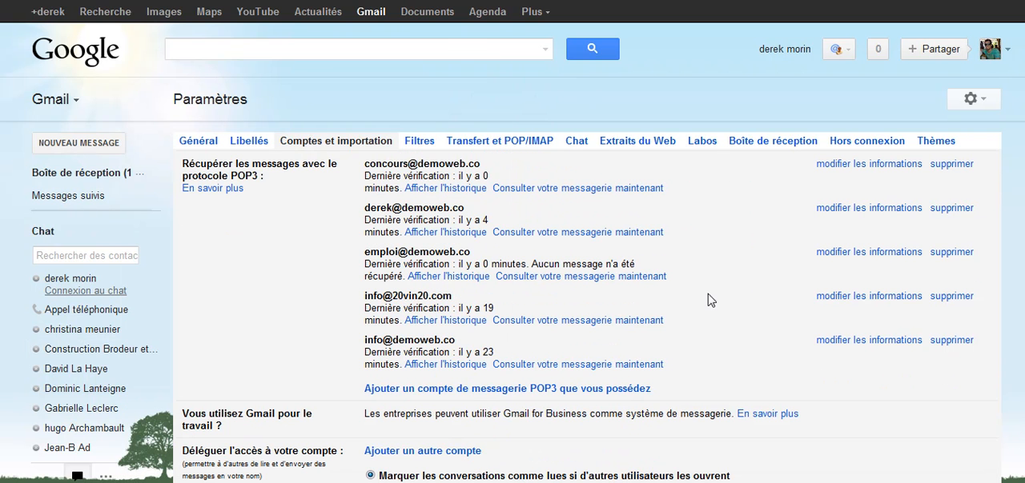
{"action": "left_click", "coordinate": [581, 278]}
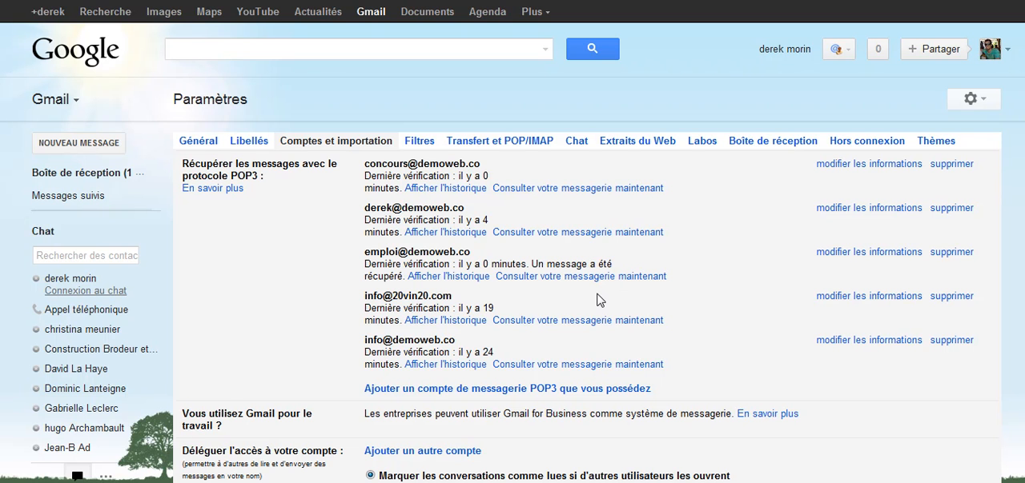
Open the Gmail Confirmation message in the inbox and copy its confirmation code.
{"action": "left_click", "coordinate": [97, 176]}
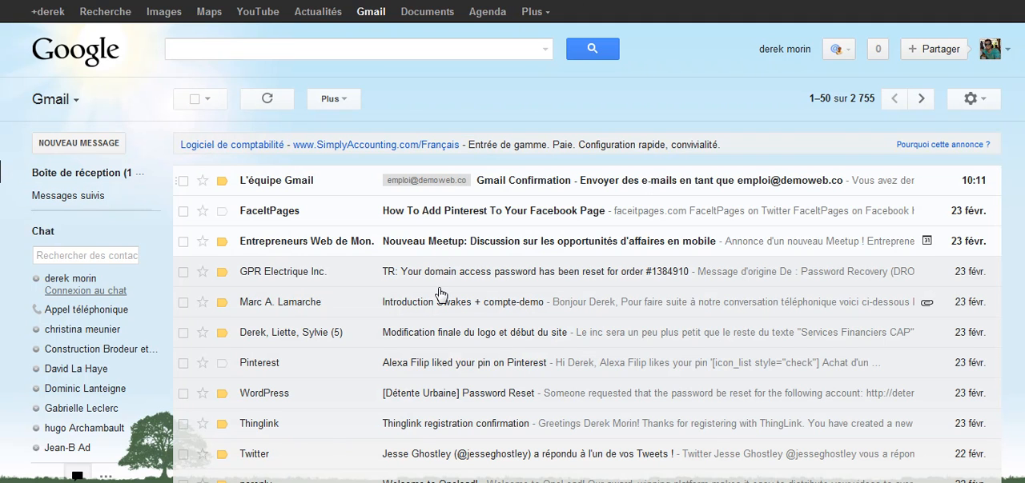
{"action": "left_click", "coordinate": [441, 182]}
{"action": "left_click_drag", "start_coordinate": [369, 281], "coordinate": [322, 274]}
{"action": "right_click", "coordinate": [337, 279]}
{"action": "left_click", "coordinate": [370, 270]}
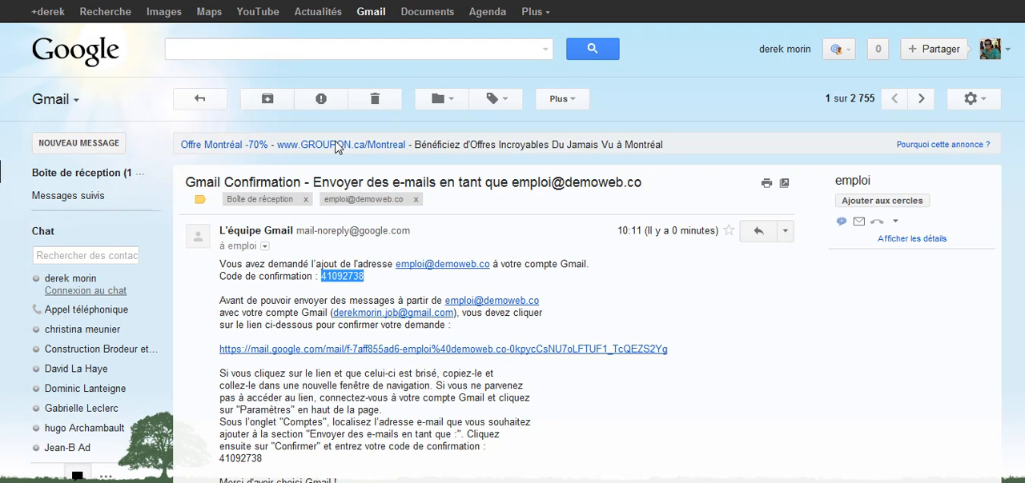
Return to the accounts and import settings and open the confirmation form for the unverified sending address.
{"action": "left_click", "coordinate": [868, 268]}
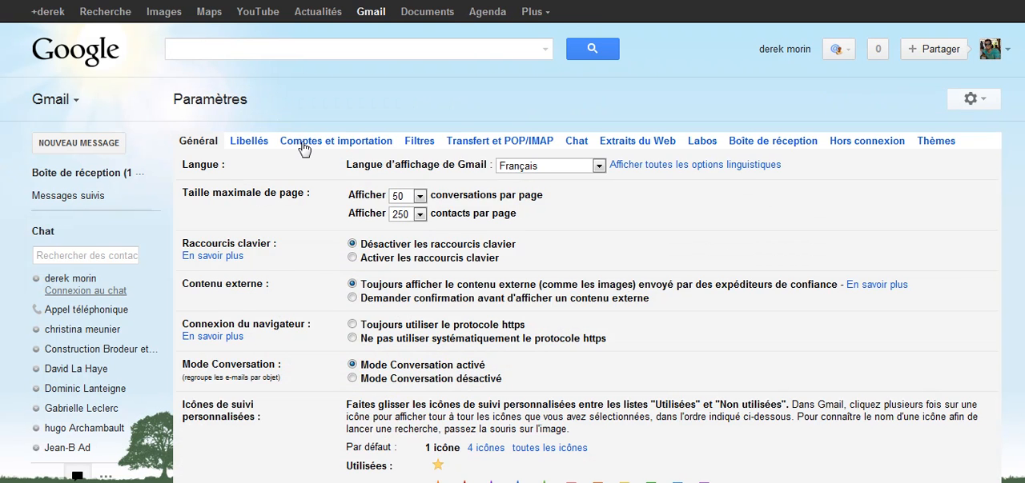
{"action": "left_click", "coordinate": [303, 144]}
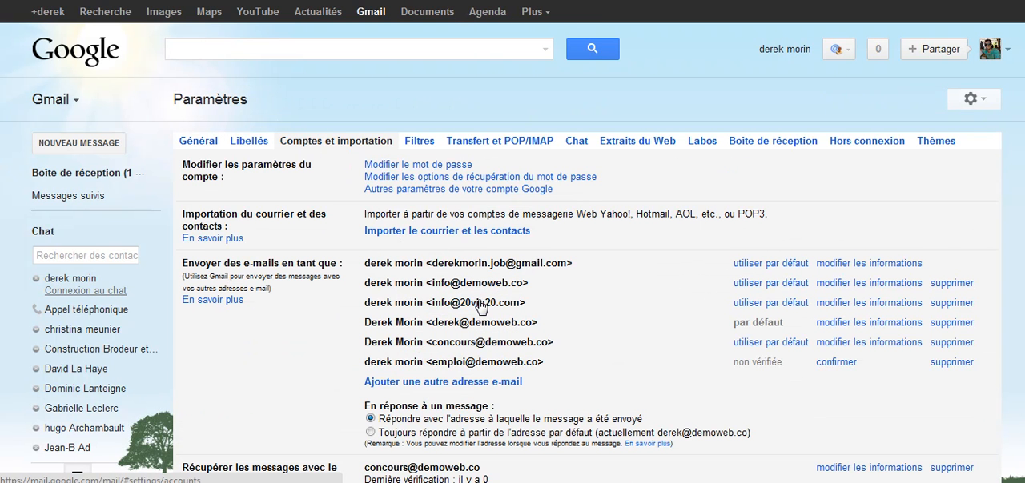
{"action": "scroll", "coordinate": [480, 307], "scroll_direction": "down", "scroll_amount": 1}
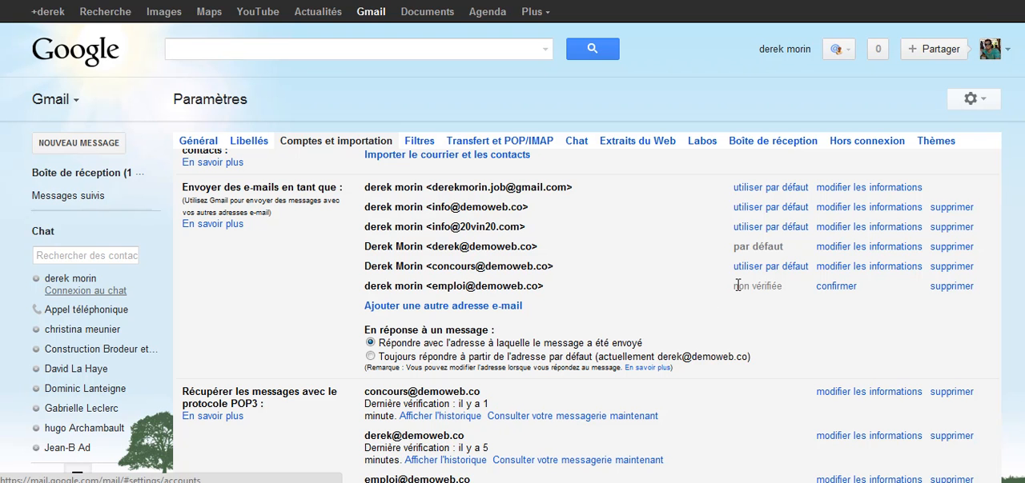
{"action": "left_click_drag", "start_coordinate": [736, 285], "coordinate": [802, 288]}
{"action": "left_click", "coordinate": [801, 313]}
{"action": "left_click", "coordinate": [827, 294]}
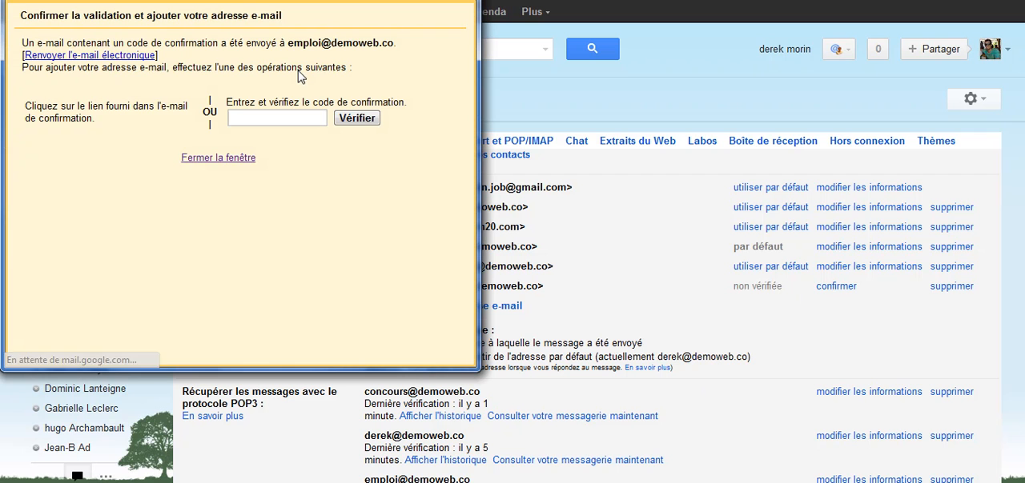
Paste the confirmation code and verify the new sending address.
{"action": "left_click", "coordinate": [284, 117]}
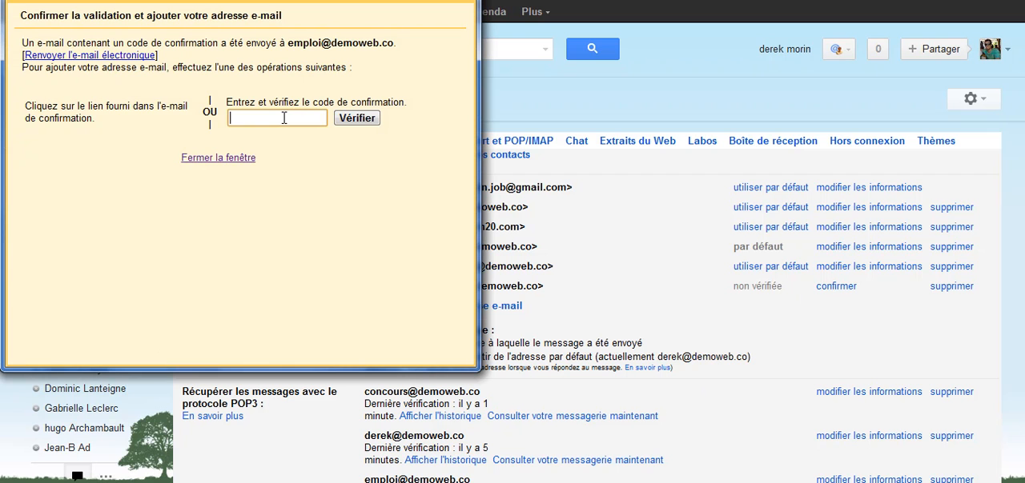
{"action": "key", "text": "ctrl+v"}
{"action": "left_click", "coordinate": [350, 120]}
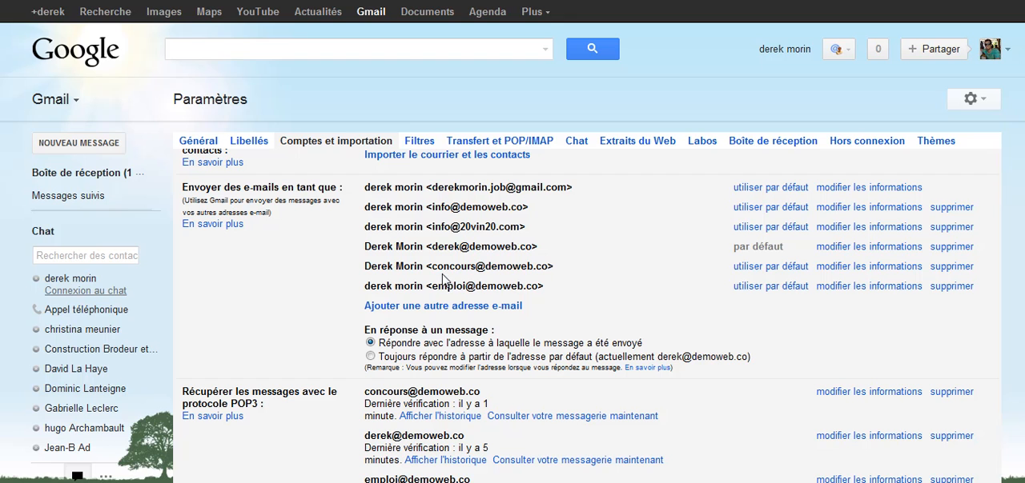
Review the new sending address and the list of POP3 accounts.
{"action": "left_click_drag", "start_coordinate": [433, 286], "coordinate": [541, 293]}
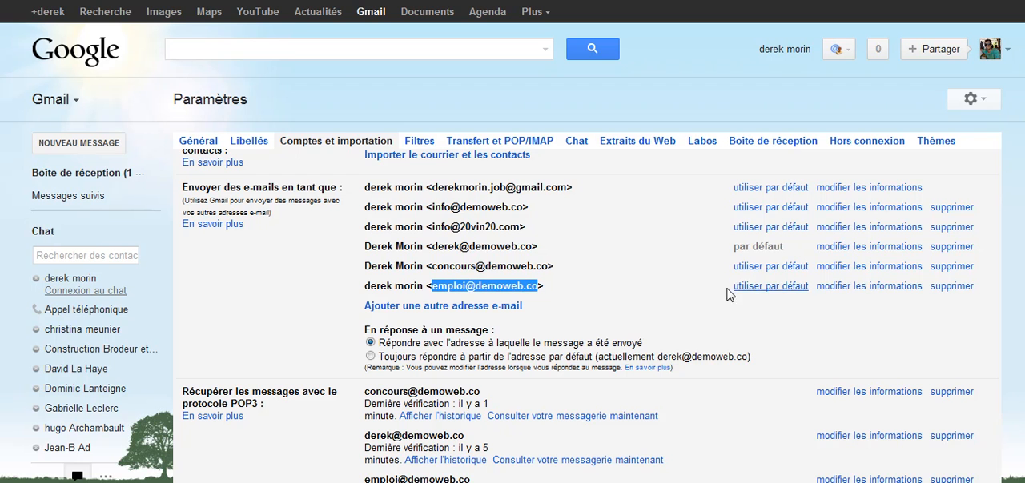
{"action": "scroll", "coordinate": [677, 281], "scroll_direction": "down", "scroll_amount": 1}
{"action": "scroll", "coordinate": [677, 282], "scroll_direction": "down", "scroll_amount": 4}
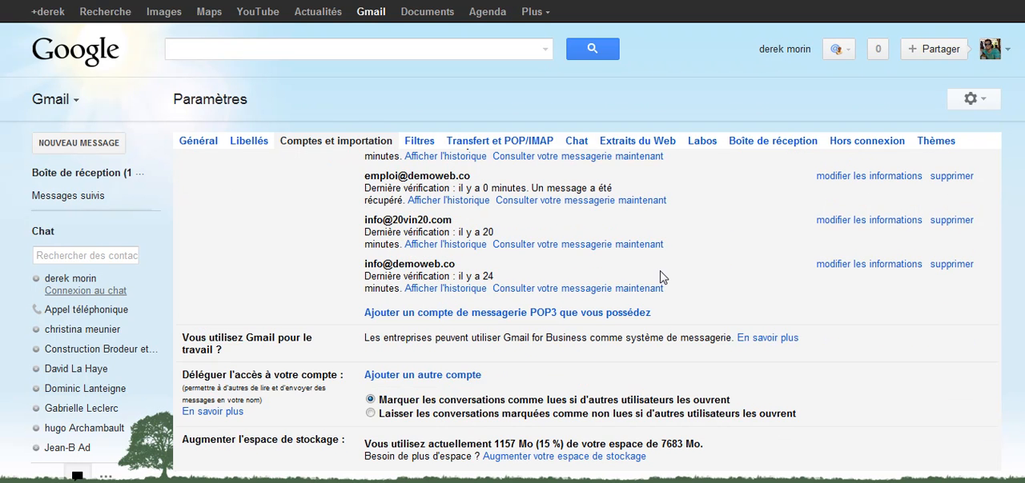